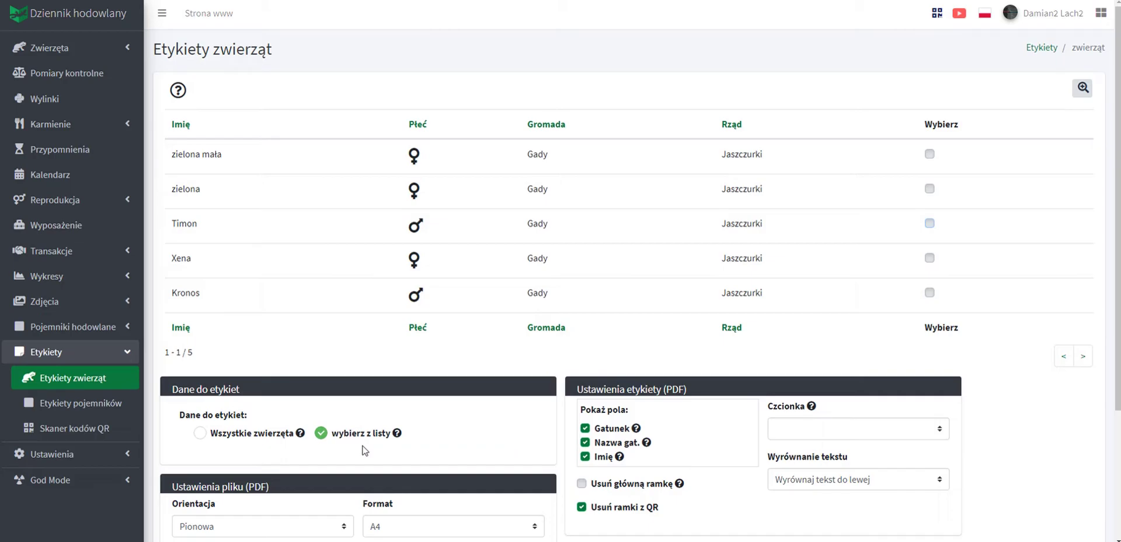
Select the animals Xena, Timon and zielona in the list for label generation
{"action": "left_click", "coordinate": [930, 258]}
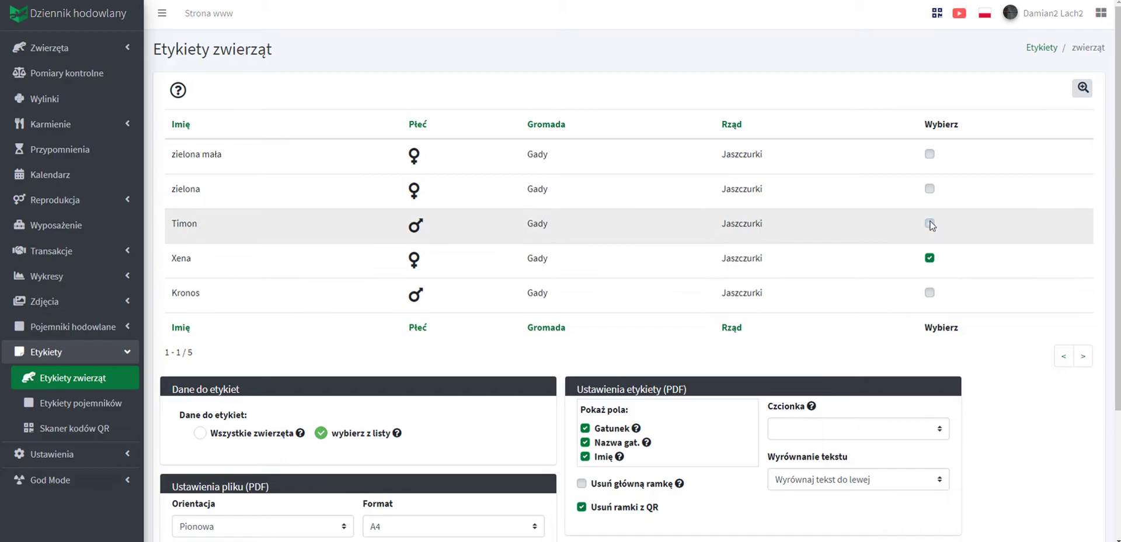
{"action": "left_click", "coordinate": [929, 223]}
{"action": "left_click", "coordinate": [930, 189]}
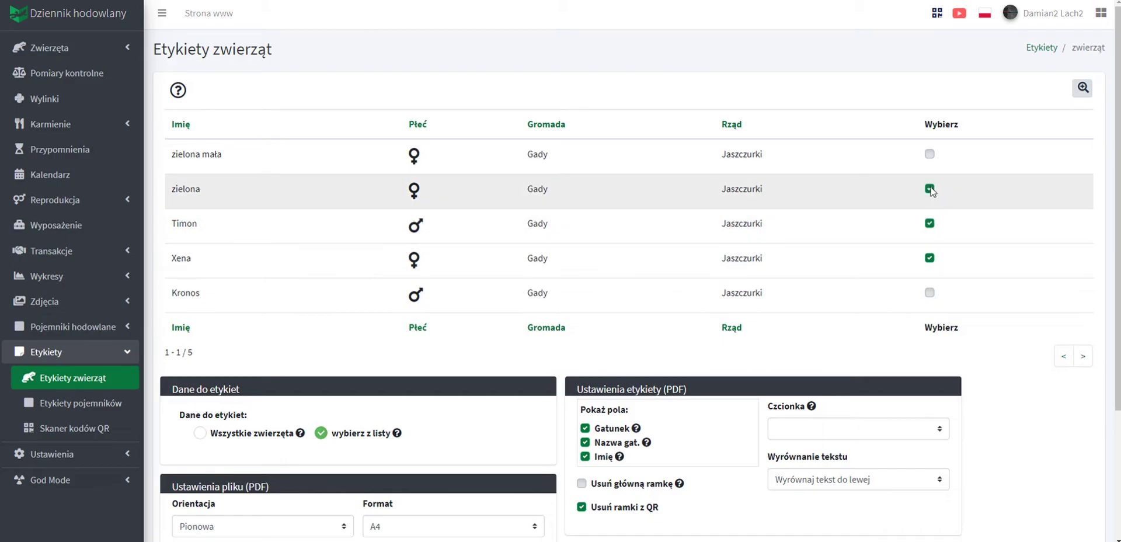
Set the label data source to all animals (Wszystkie zwierzęta)
{"action": "left_click", "coordinate": [237, 440]}
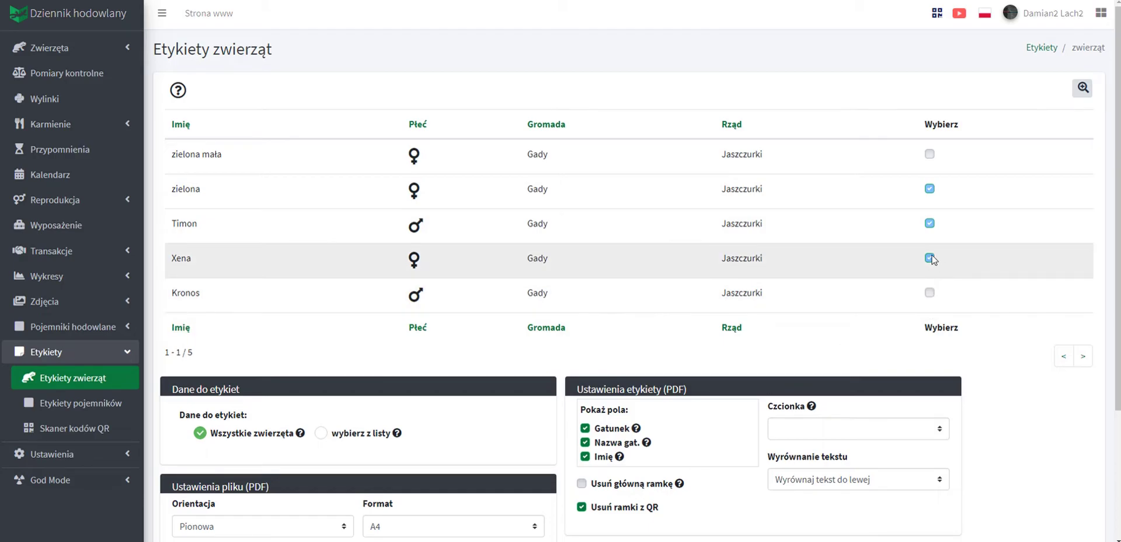
{"action": "double_click", "coordinate": [186, 293]}
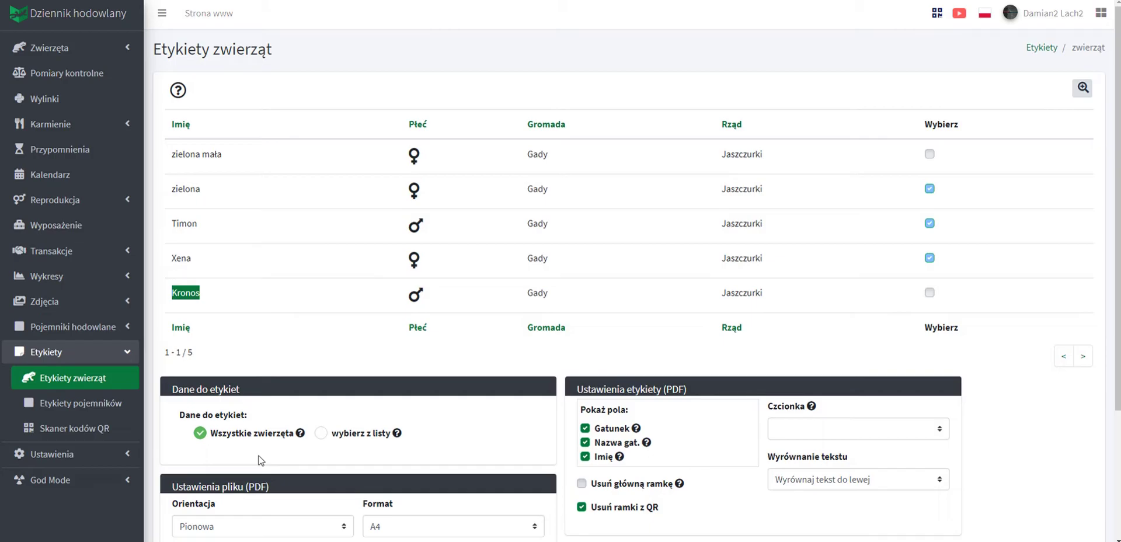
{"action": "mouse_move", "coordinate": [300, 438]}
Review the available font sizes, page orientations and paper formats for the label PDF without changing them
{"action": "left_click", "coordinate": [788, 435]}
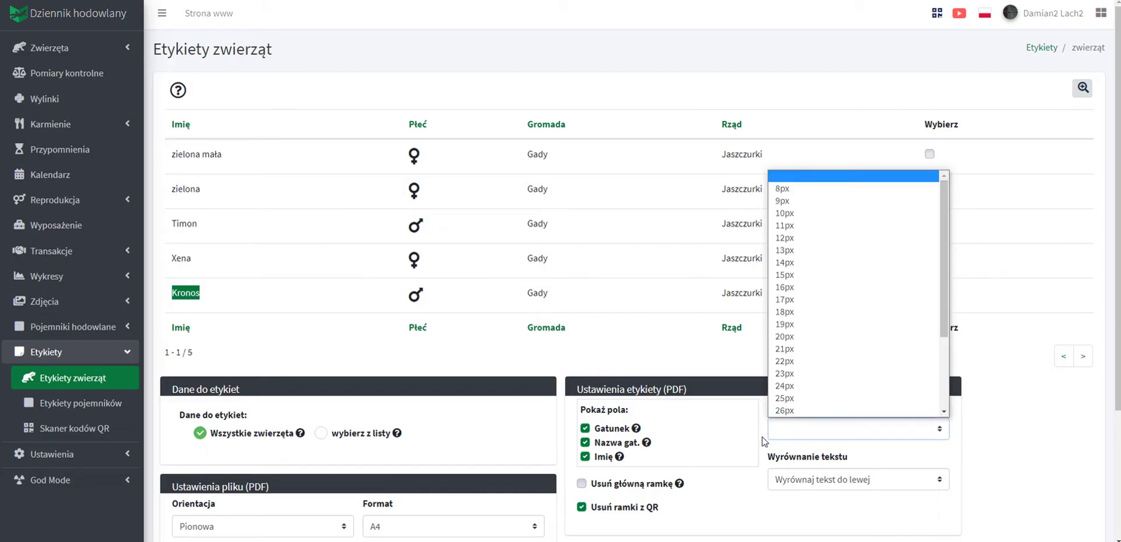
{"action": "left_click", "coordinate": [764, 441]}
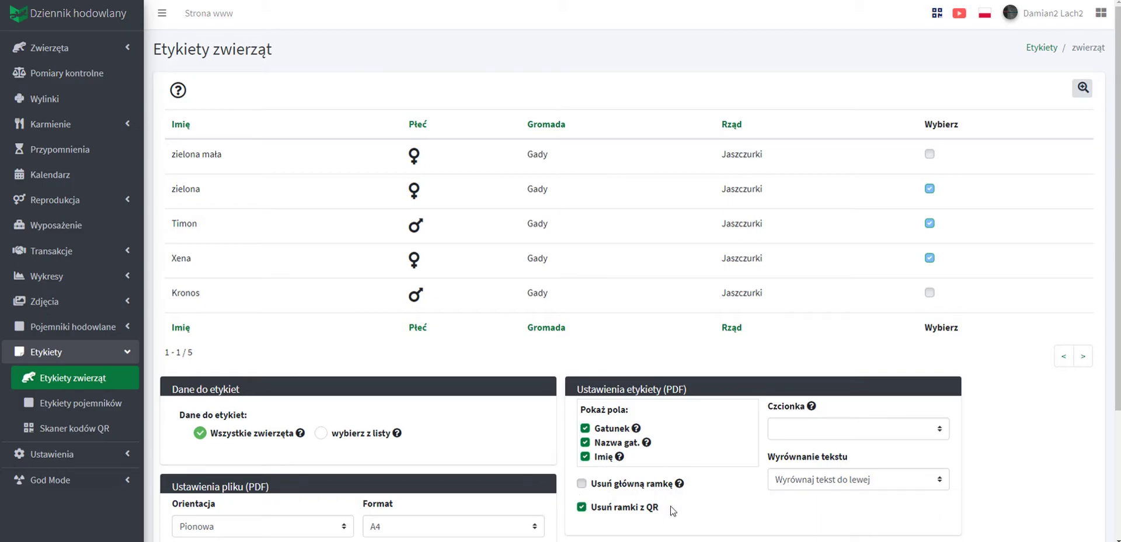
{"action": "scroll", "coordinate": [177, 453], "scroll_direction": "down", "scroll_amount": 3}
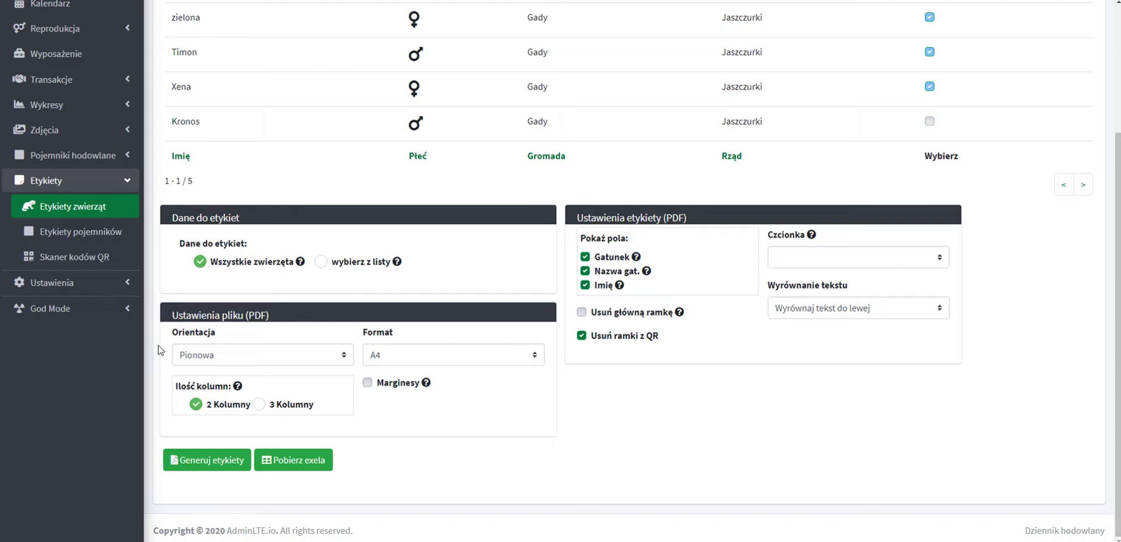
{"action": "left_click", "coordinate": [203, 360]}
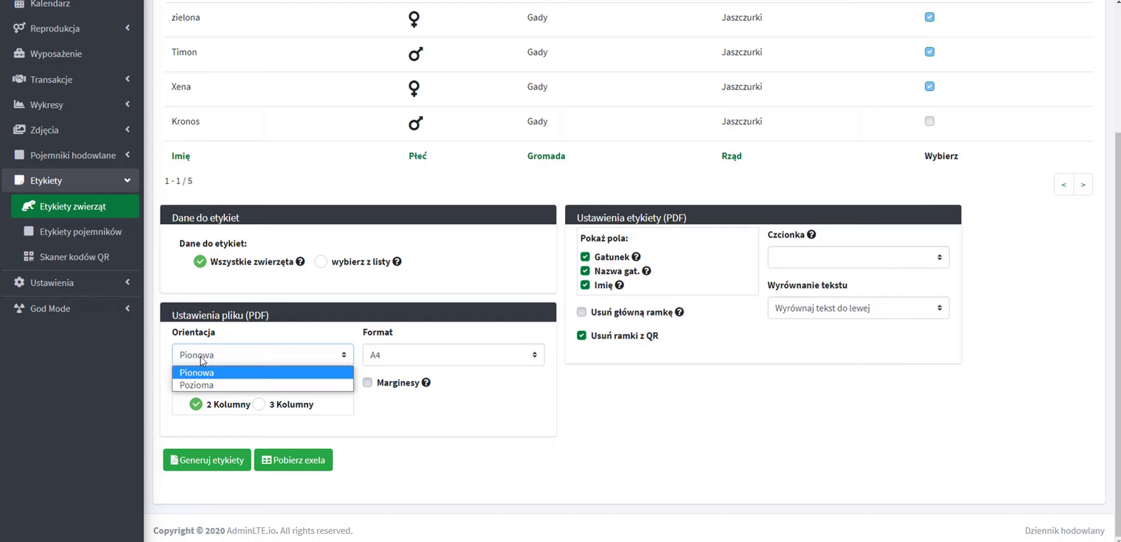
{"action": "left_click", "coordinate": [378, 357]}
{"action": "left_click", "coordinate": [425, 360]}
{"action": "left_click", "coordinate": [512, 413]}
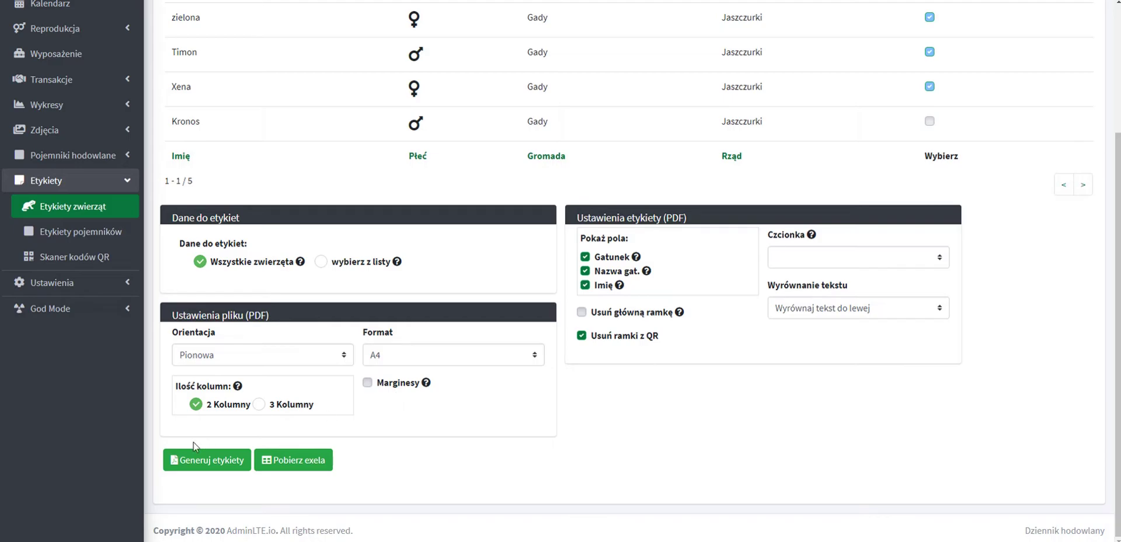
Generate the animal labels as a PDF and check the QR labels in the downloaded file
{"action": "left_click", "coordinate": [197, 463]}
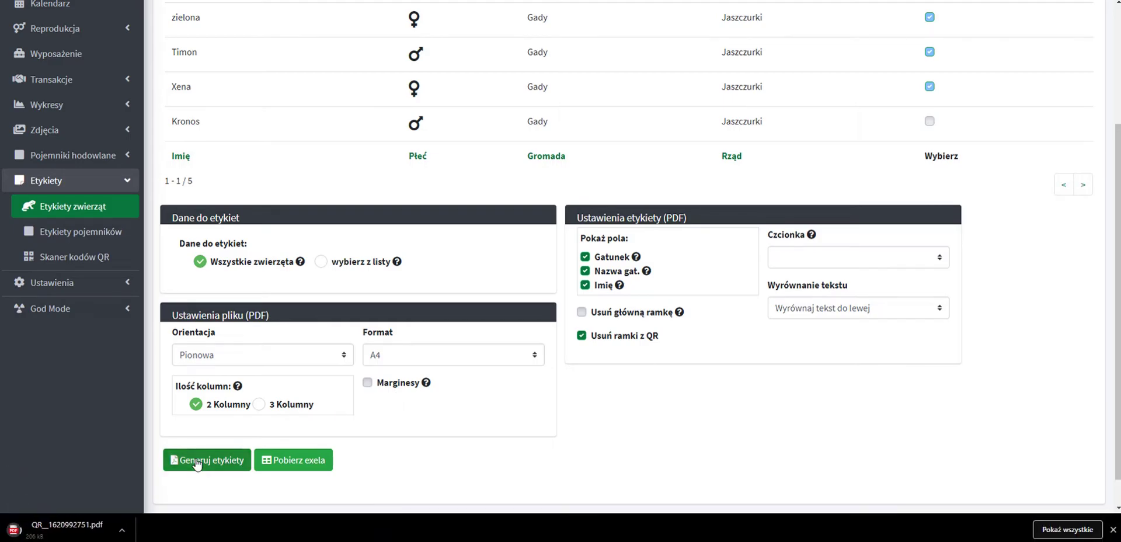
{"action": "left_click", "coordinate": [82, 531]}
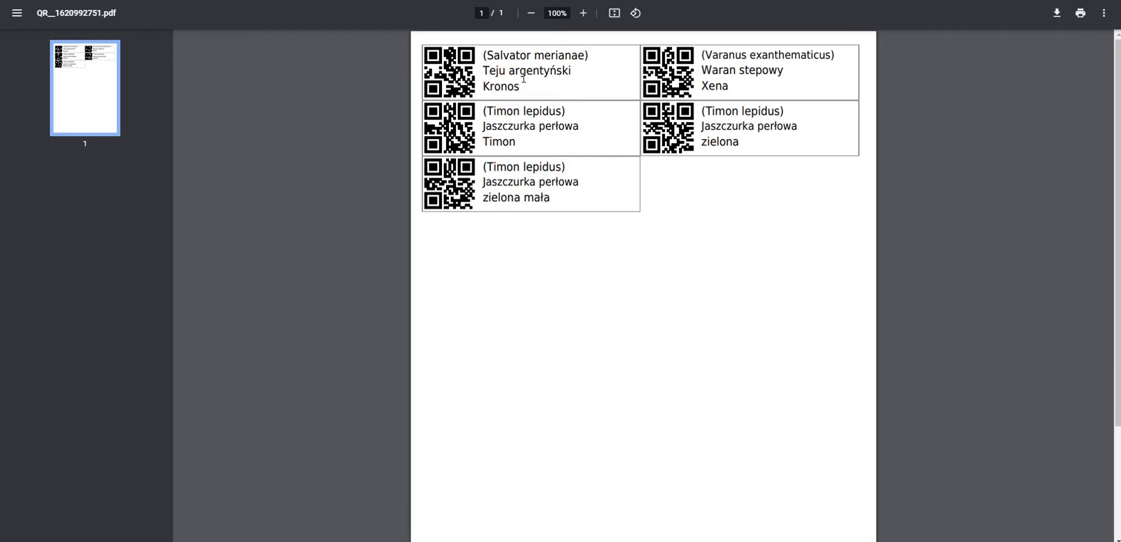
{"action": "key", "text": "ctrl+w"}
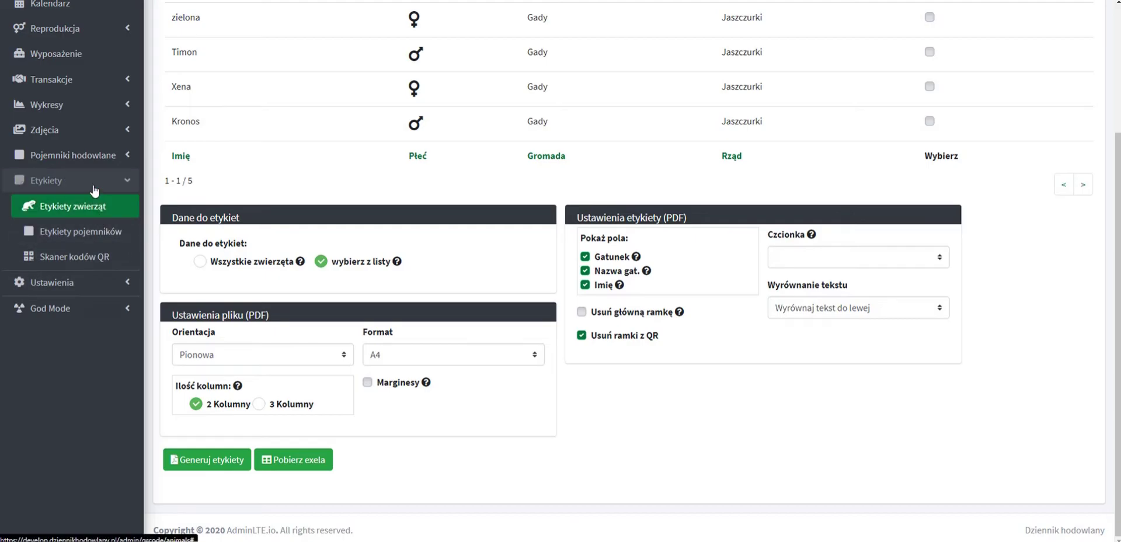
Open the QR code scanner, set its module to Karmienie and look over the other available modules
{"action": "left_click", "coordinate": [82, 255]}
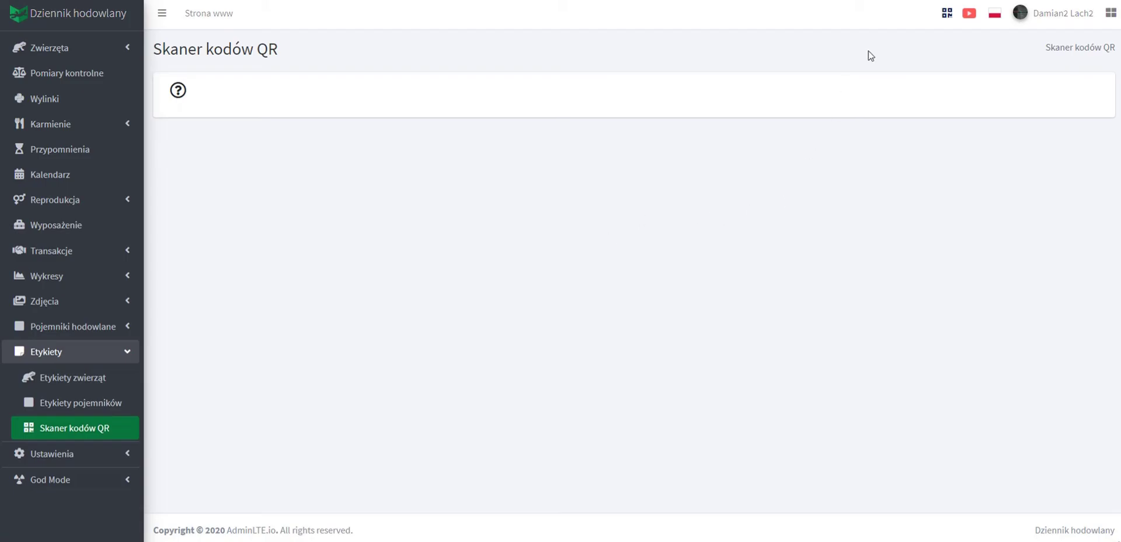
{"action": "left_click", "coordinate": [947, 15]}
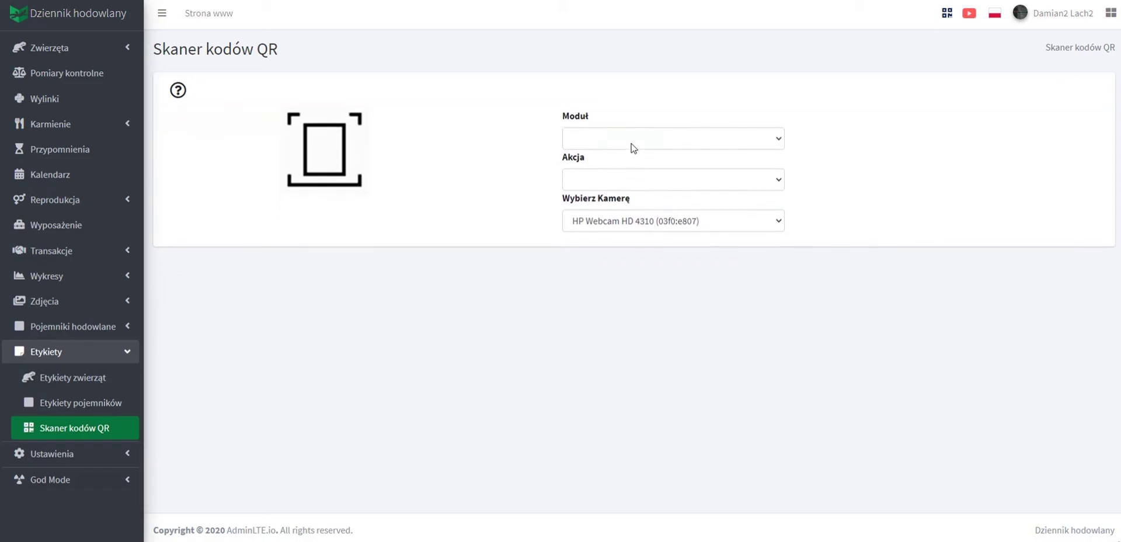
{"action": "left_click", "coordinate": [634, 140]}
{"action": "left_click", "coordinate": [663, 193]}
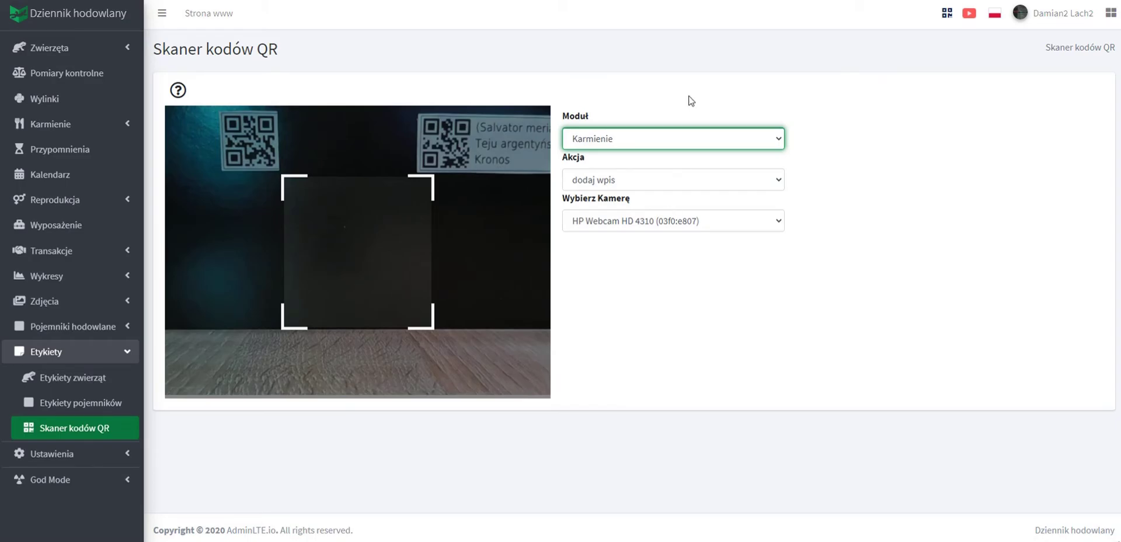
{"action": "left_click", "coordinate": [735, 143]}
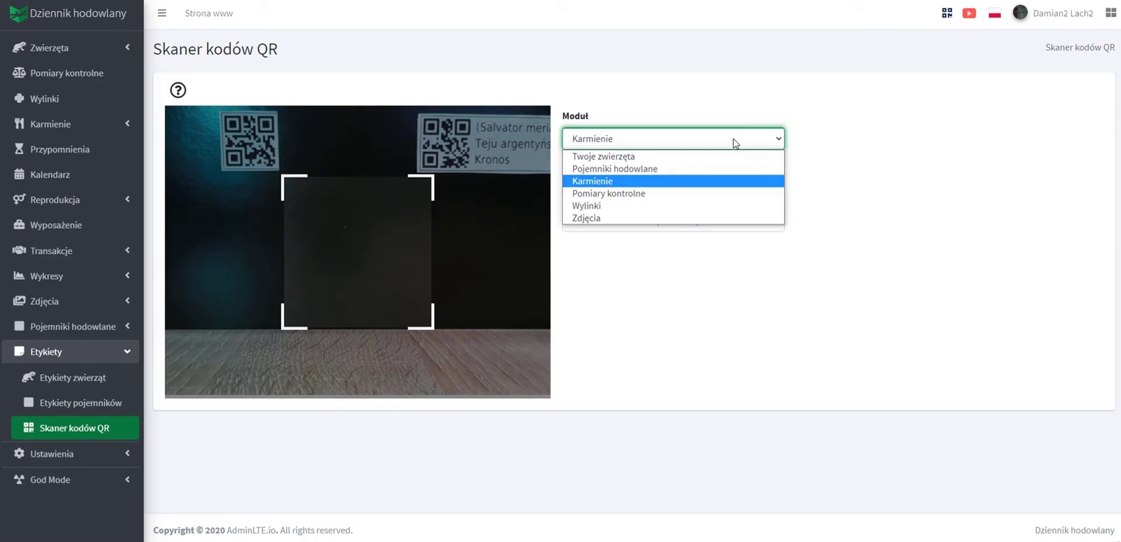
Go to the Wylinki list and try to add an entry by scanning a QR code
{"action": "left_click", "coordinate": [46, 104]}
{"action": "left_click", "coordinate": [47, 99]}
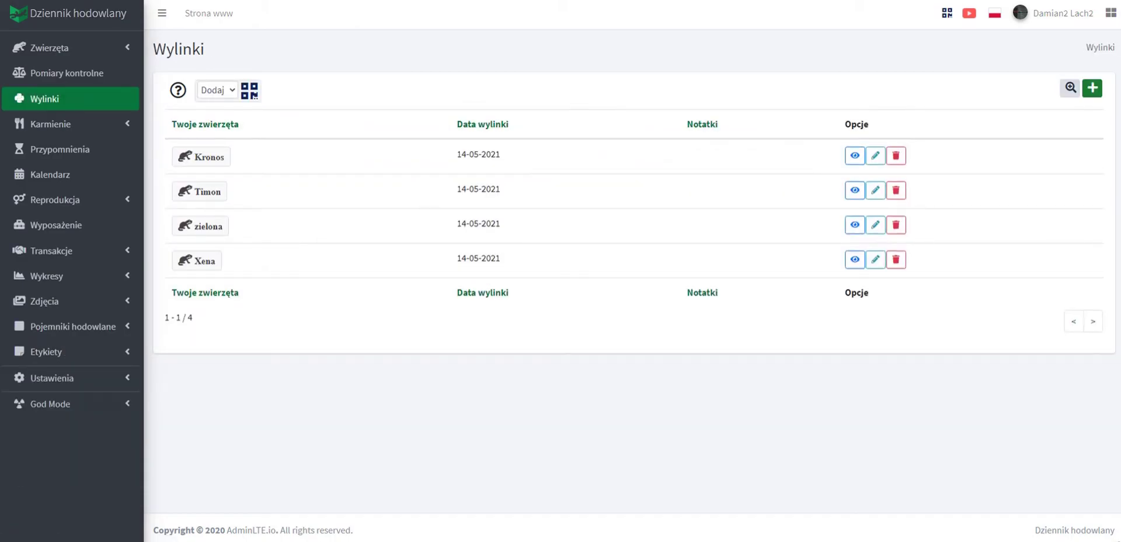
{"action": "left_click", "coordinate": [247, 93]}
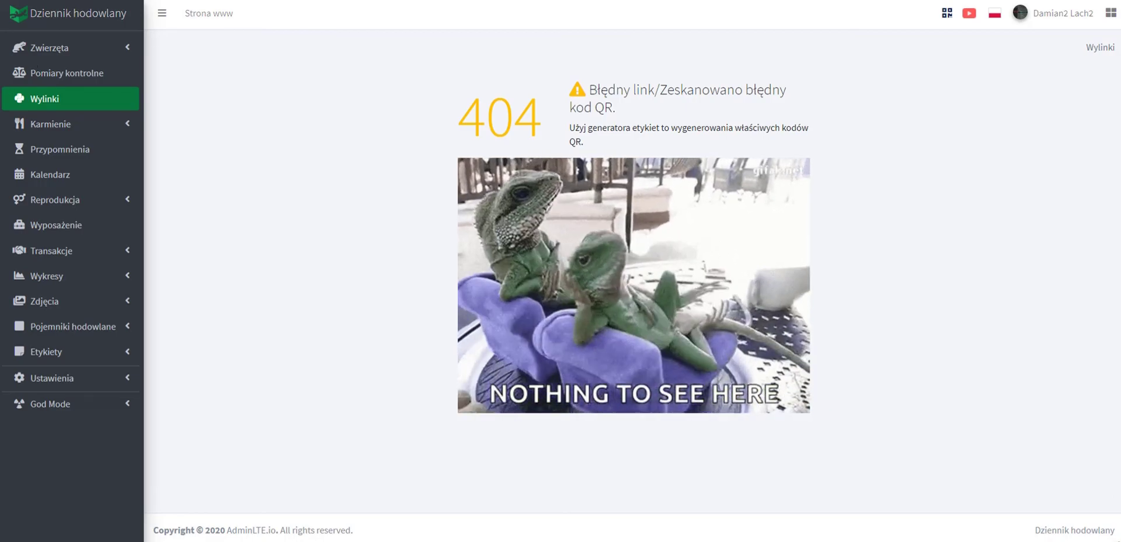
{"action": "left_click", "coordinate": [8, 92]}
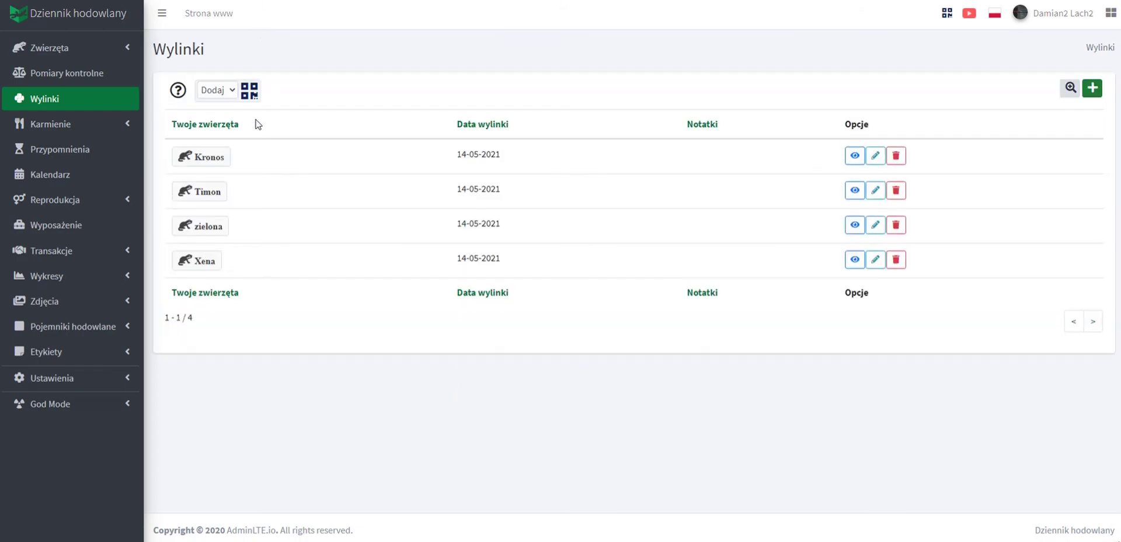
Scan the QR label of Kronos from the Wylinki list and save a new moult entry dated 14.05.2021
{"action": "left_click", "coordinate": [249, 92]}
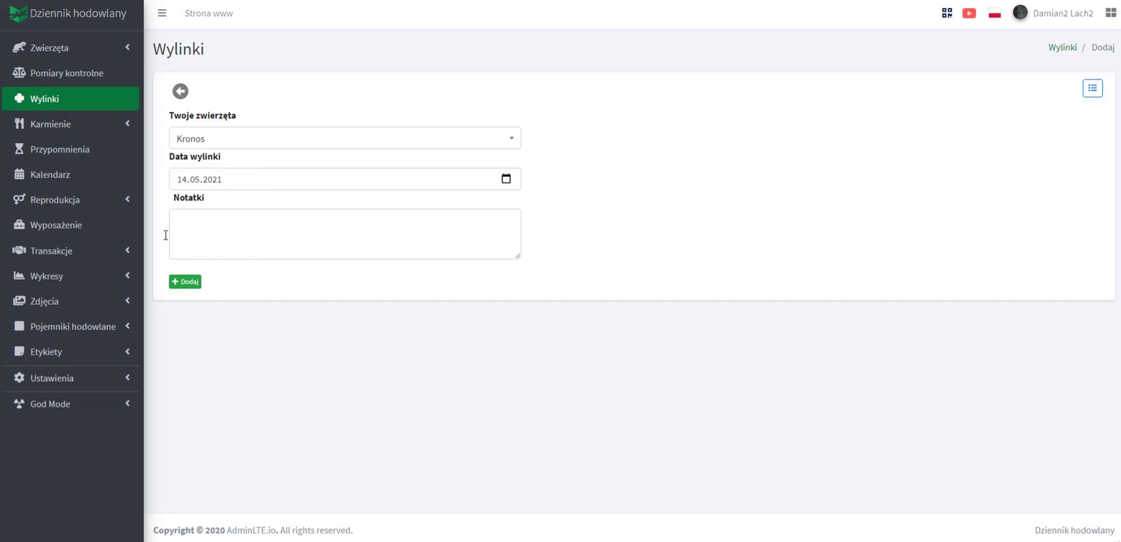
{"action": "left_click", "coordinate": [186, 281]}
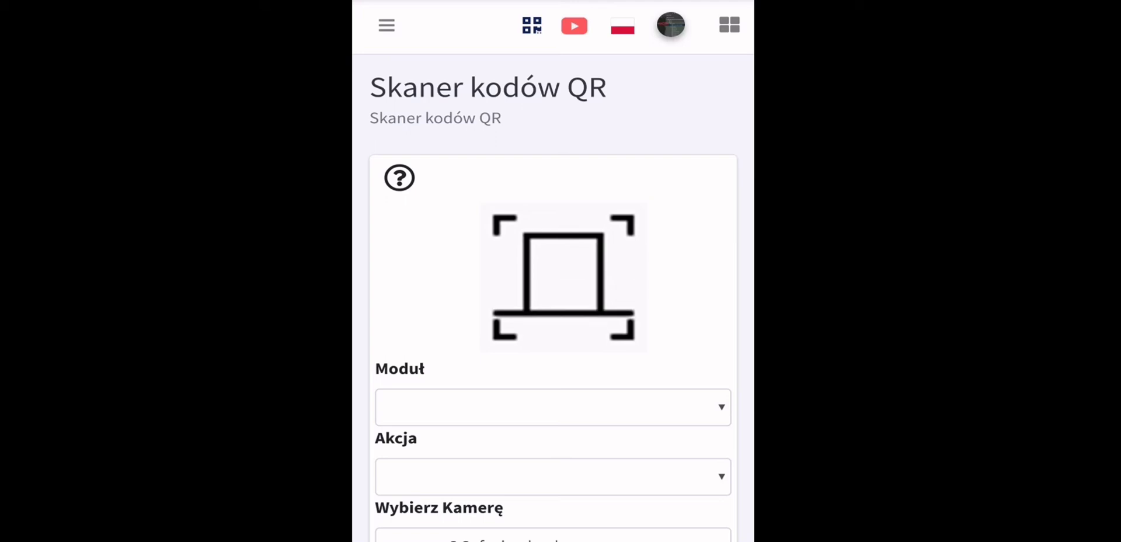
Go from the mobile QR scanner page to the list of breeding containers (Pojemniki hodowlane)
{"action": "left_click", "coordinate": [387, 25]}
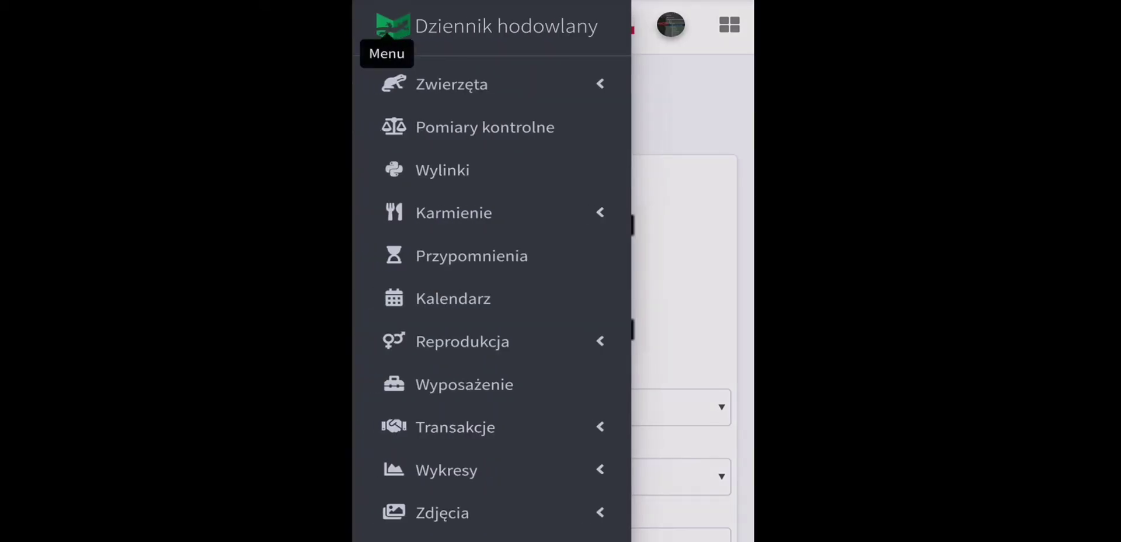
{"action": "scroll", "coordinate": [446, 262], "scroll_direction": "down", "scroll_amount": 3}
{"action": "left_click", "coordinate": [492, 367]}
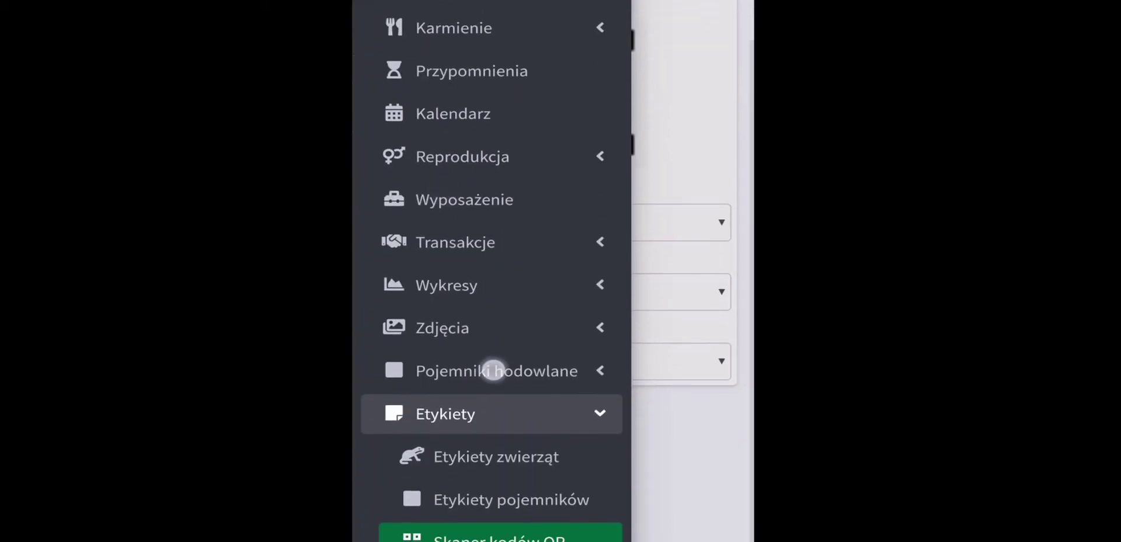
{"action": "left_click", "coordinate": [465, 420]}
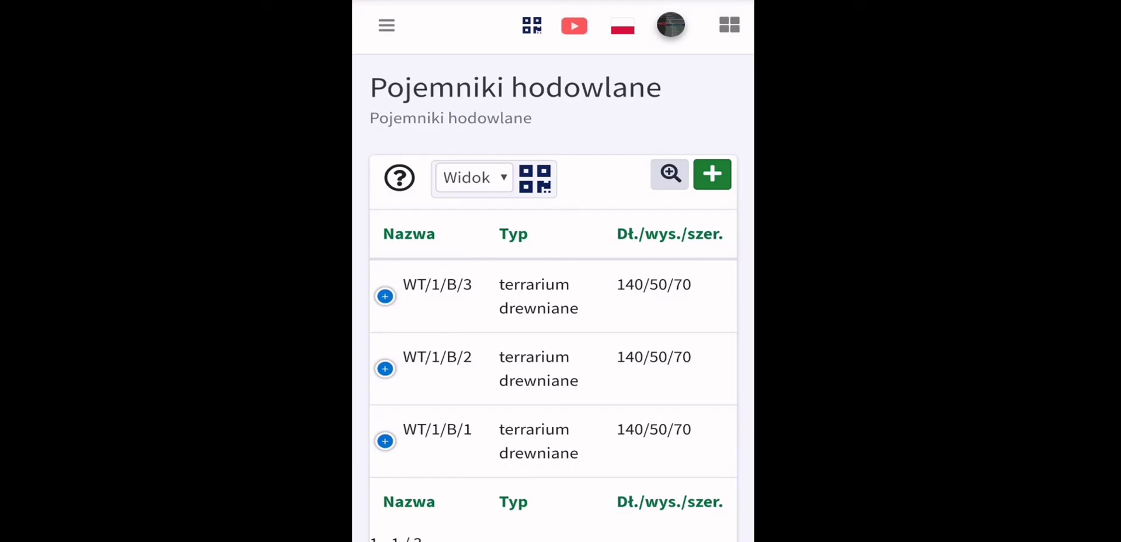
Set the container scan action to Lista zwierząt w pojemniku and scan a container's QR code
{"action": "left_click", "coordinate": [466, 178]}
{"action": "left_click", "coordinate": [475, 350]}
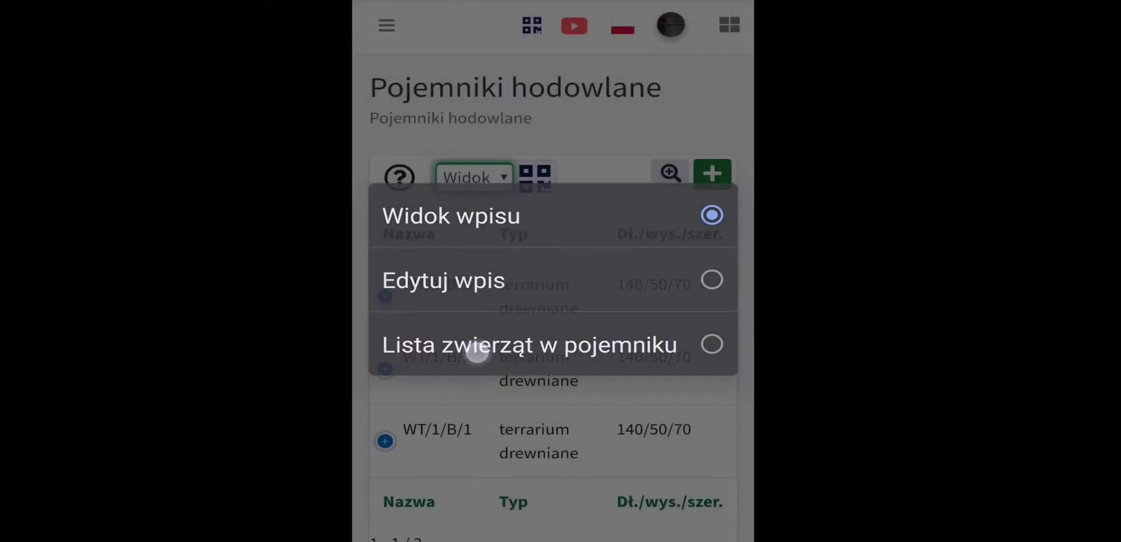
{"action": "left_click", "coordinate": [535, 178]}
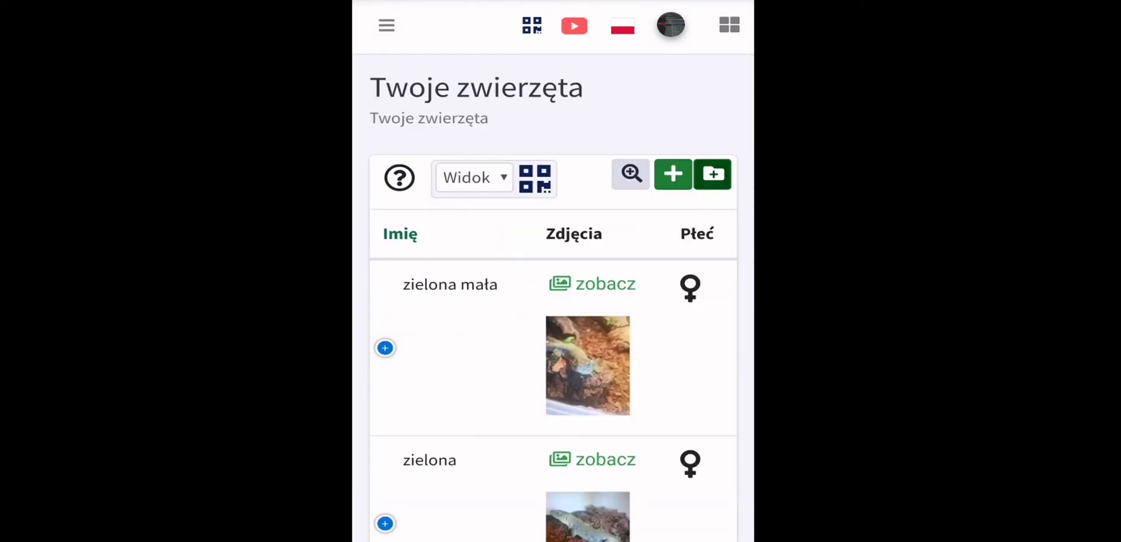
Open the Wylinki list in the mobile view
{"action": "left_click", "coordinate": [387, 25]}
{"action": "left_click", "coordinate": [444, 384]}
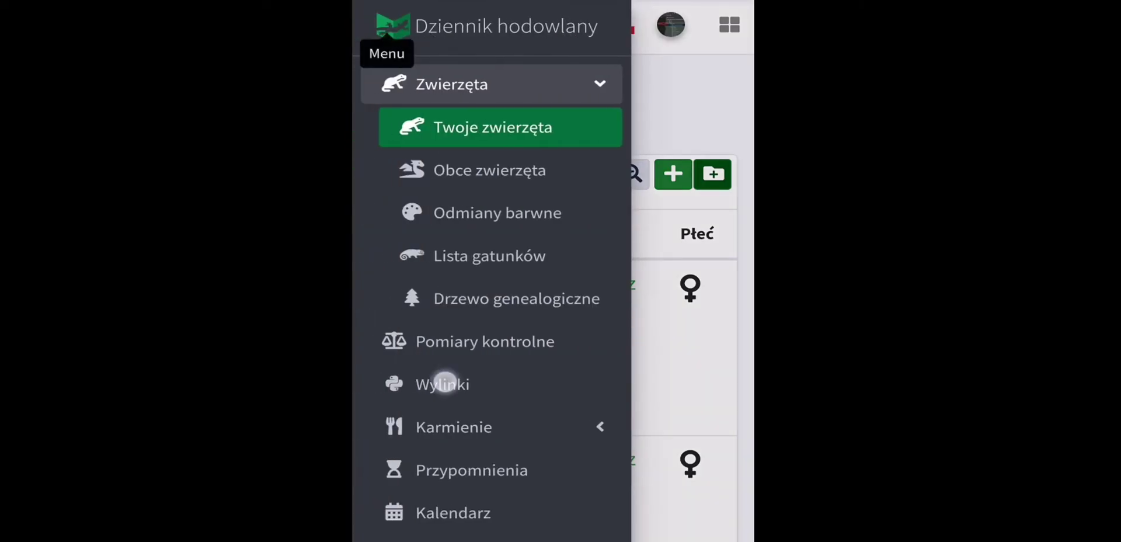